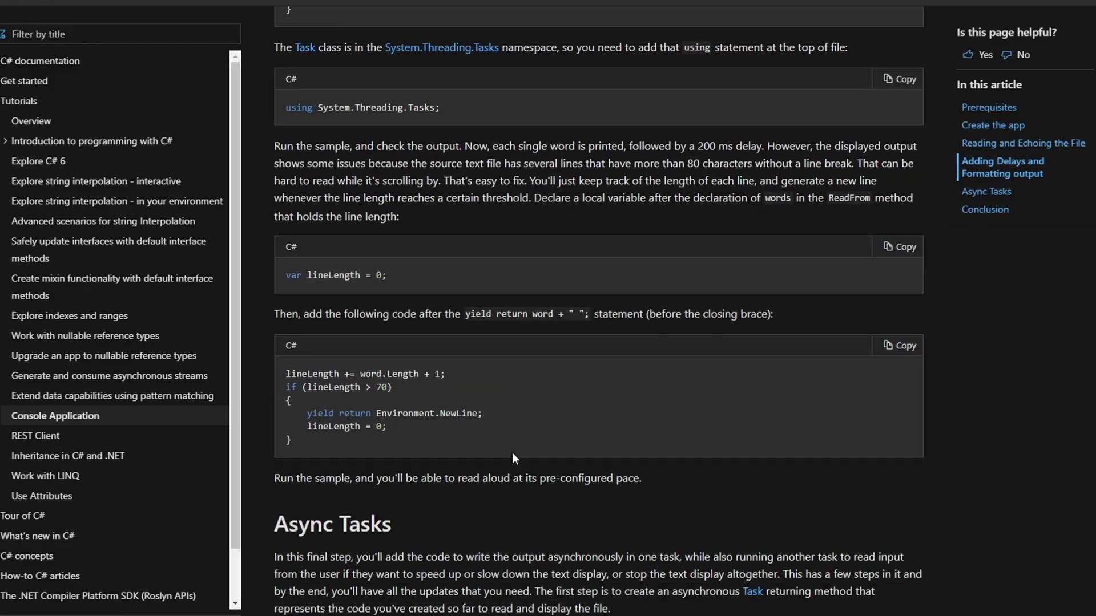
- Scroll down Codecademy's home page to the section explaining its learning steps
scroll(512, 453, "down", 15)
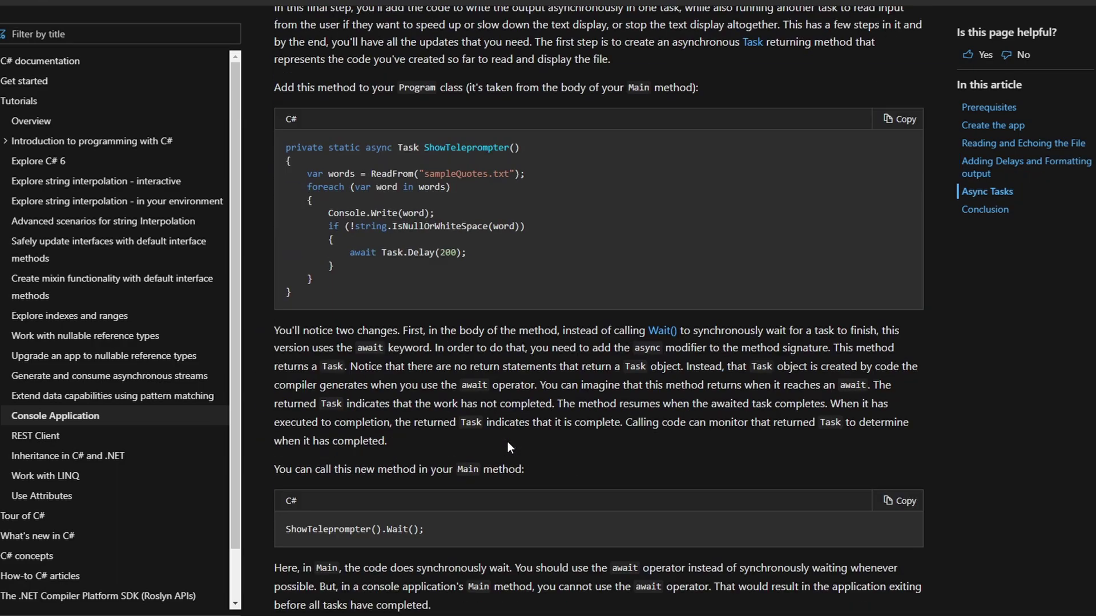
scroll(508, 442, "down", 3)
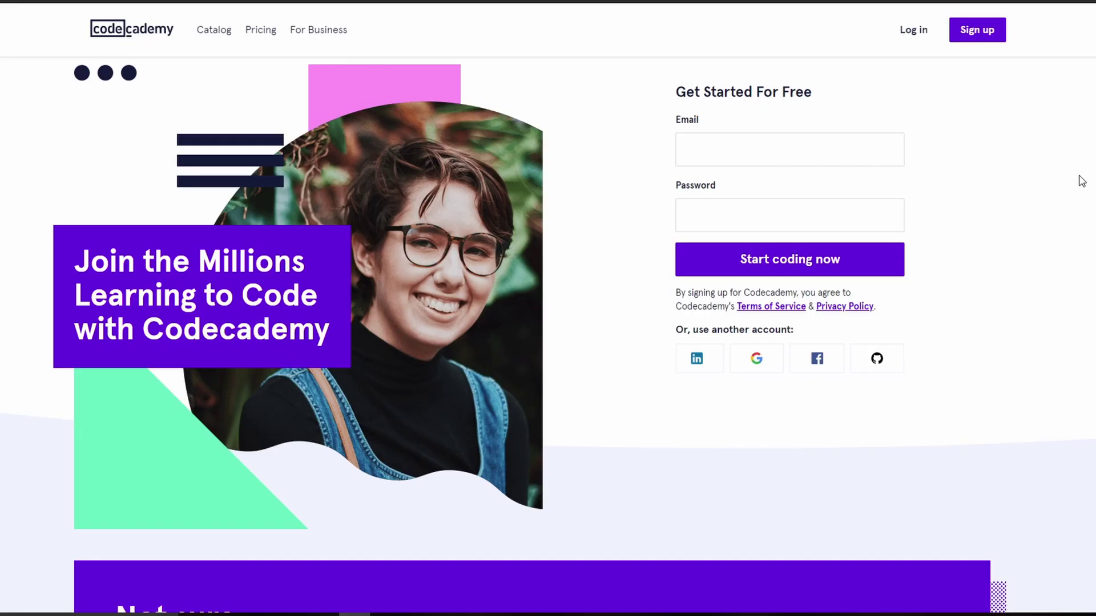
scroll(1081, 181, "down", 4)
- Expand the Learn C#: Methods unit in the syllabus to list its lessons
scroll(1081, 181, "down", 9)
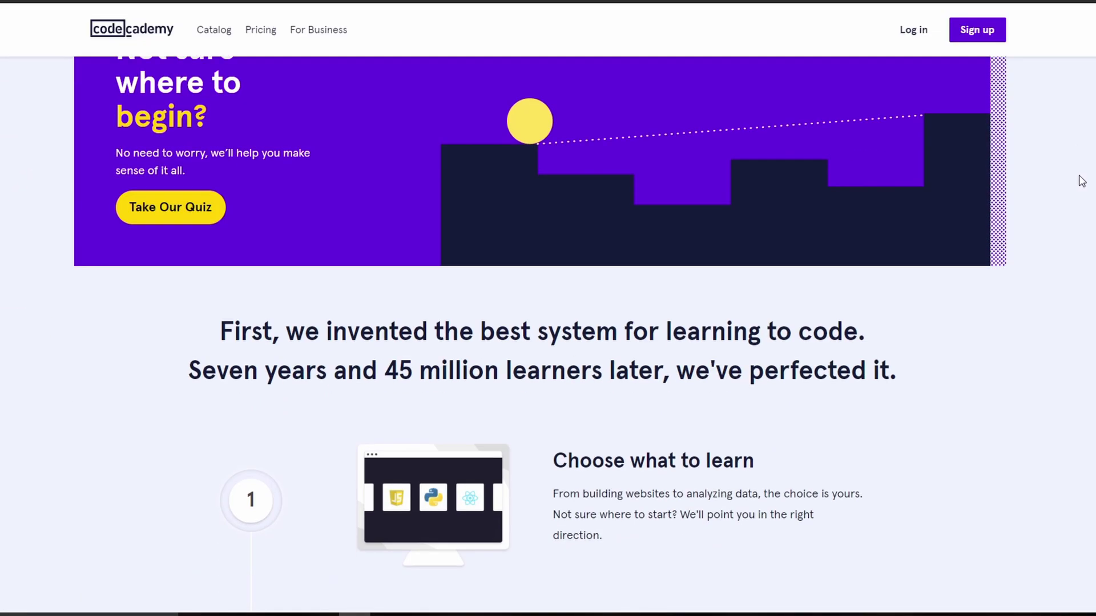
scroll(1080, 180, "down", 5)
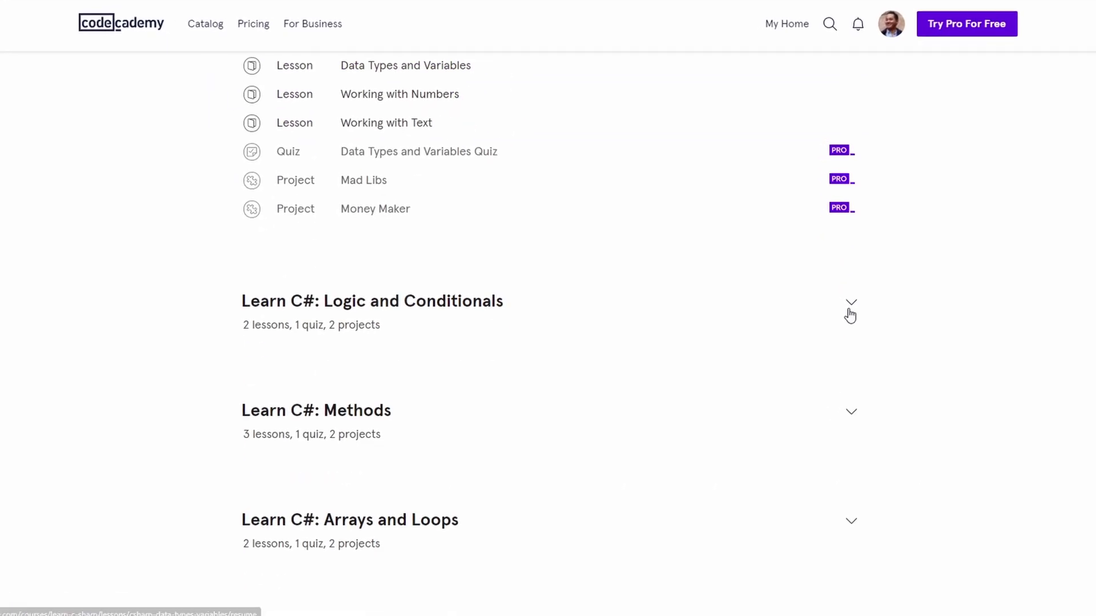
scroll(866, 420, "down", 3)
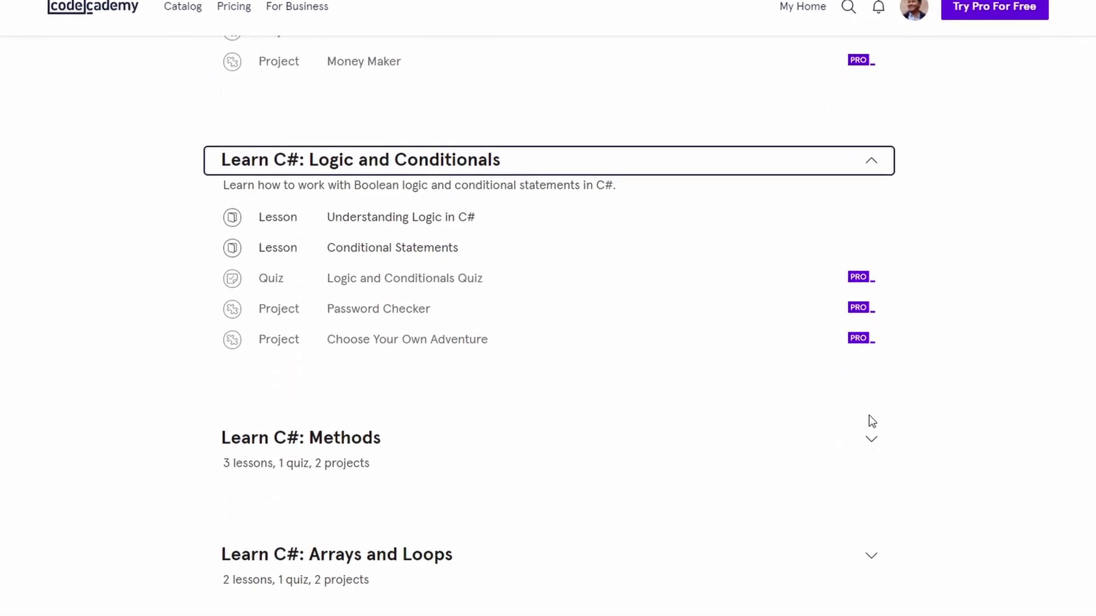
left_click(865, 447)
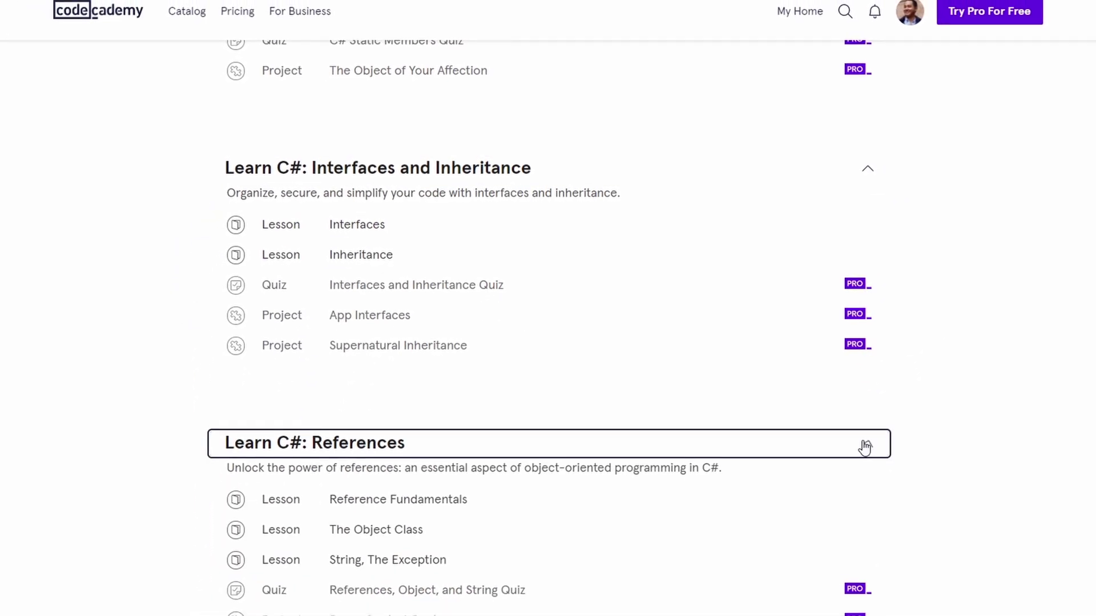
- Pan the Unity Scene to the newest obstacle and start the obstacle game with Ctrl+P
scroll(865, 448, "down", 5)
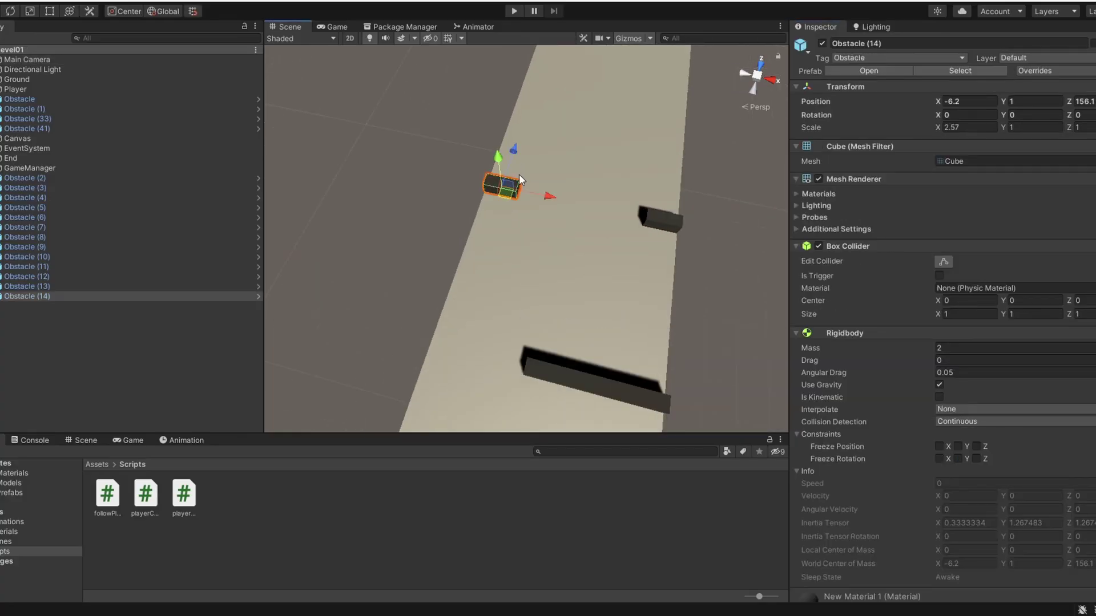
middle_click_drag(560, 164, 585, 170)
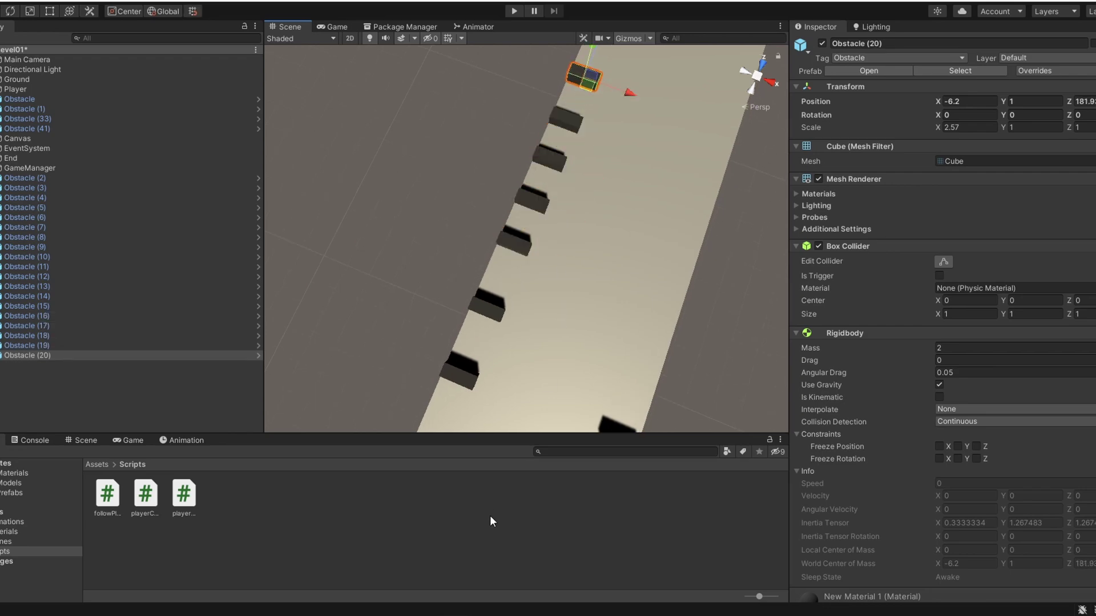
key("ctrl+p")
- Steer the red cube left and right with A/D to dodge the first obstacles
key("d")
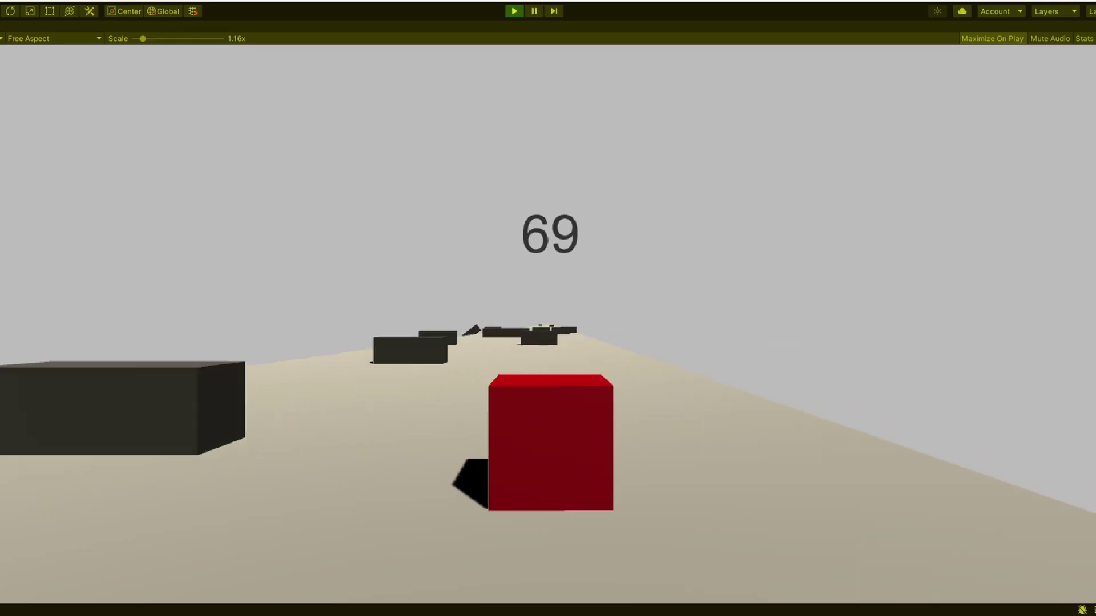
key("a")
key("d")
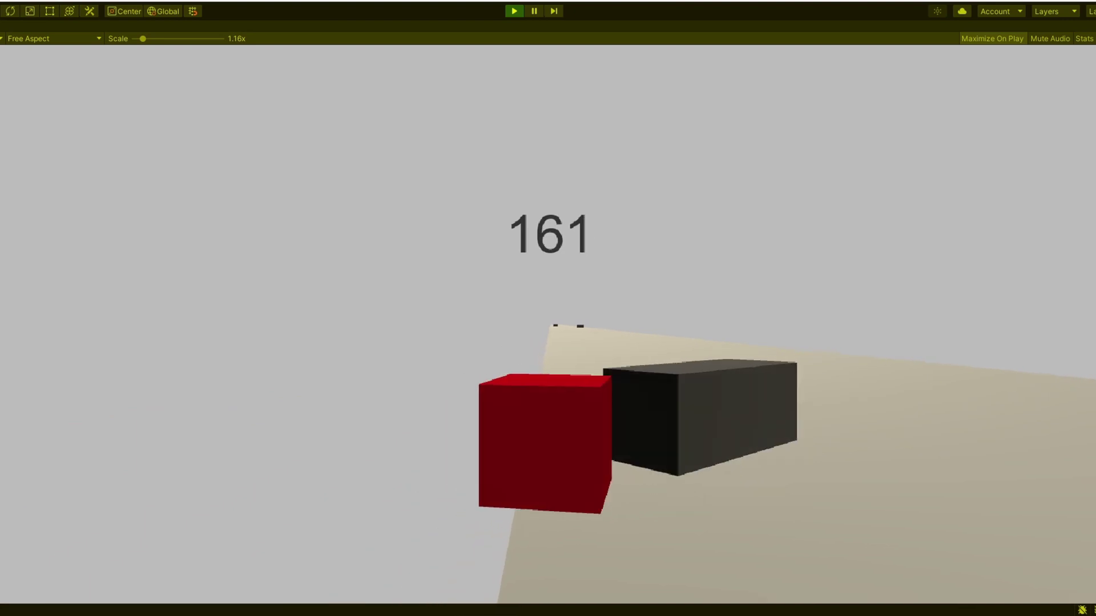
key("a")
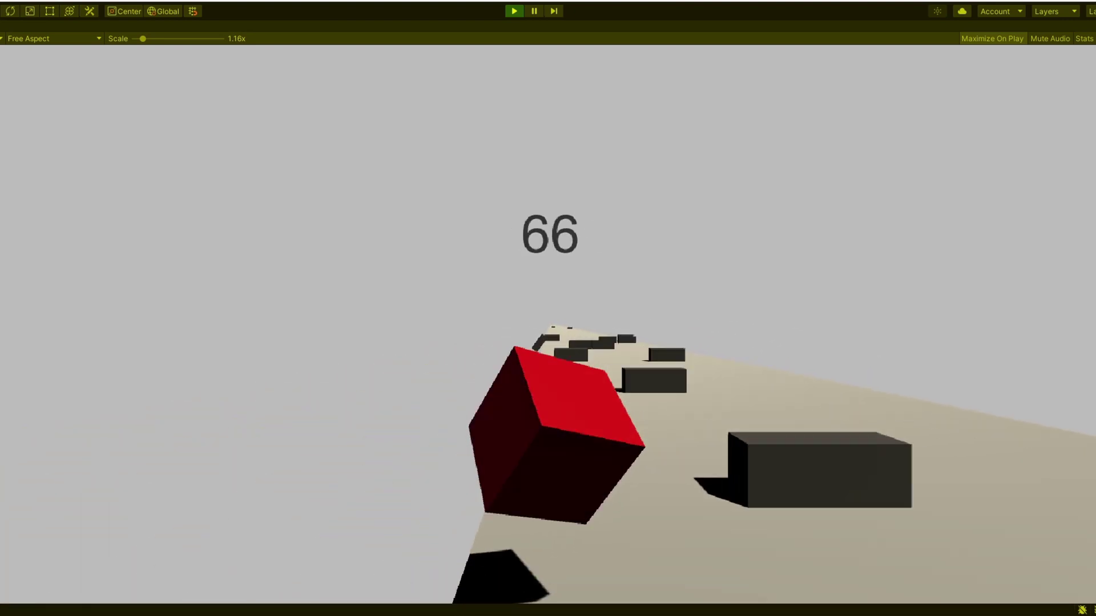
key("a")
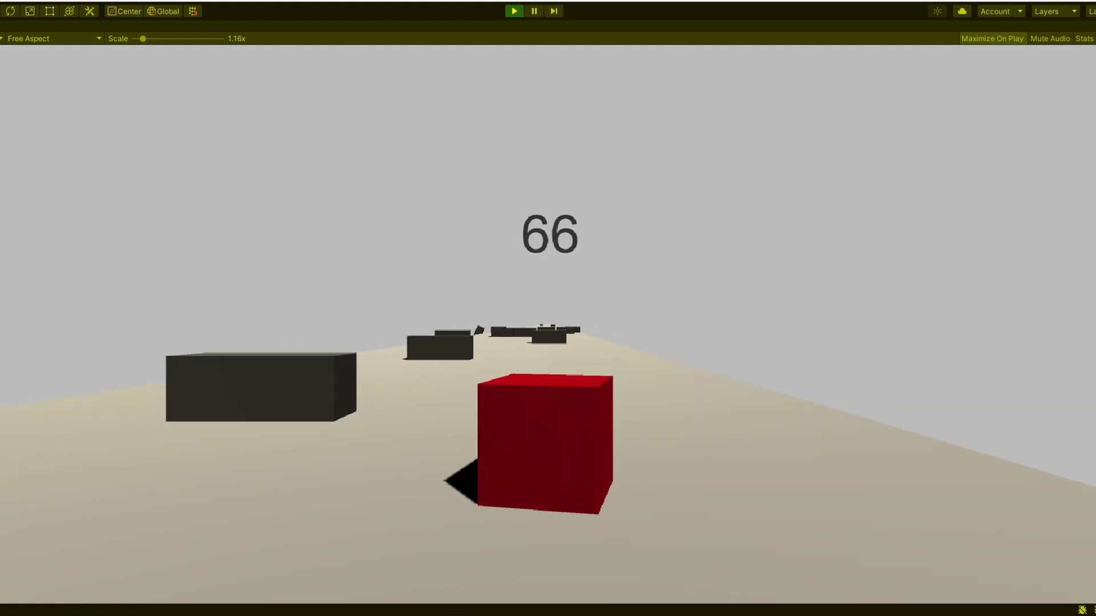
key("d")
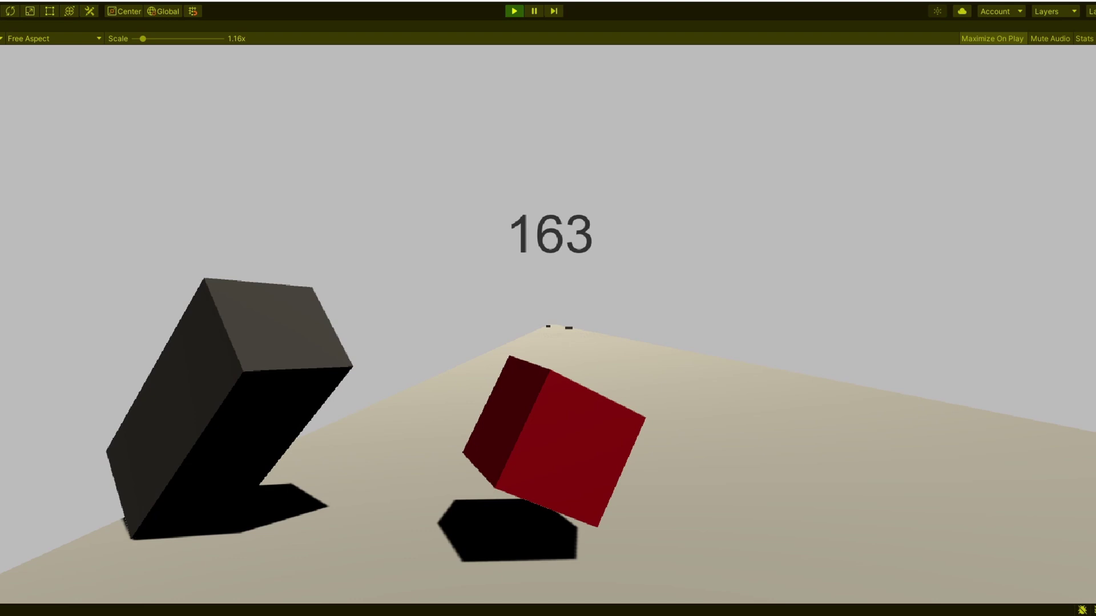
key("a")
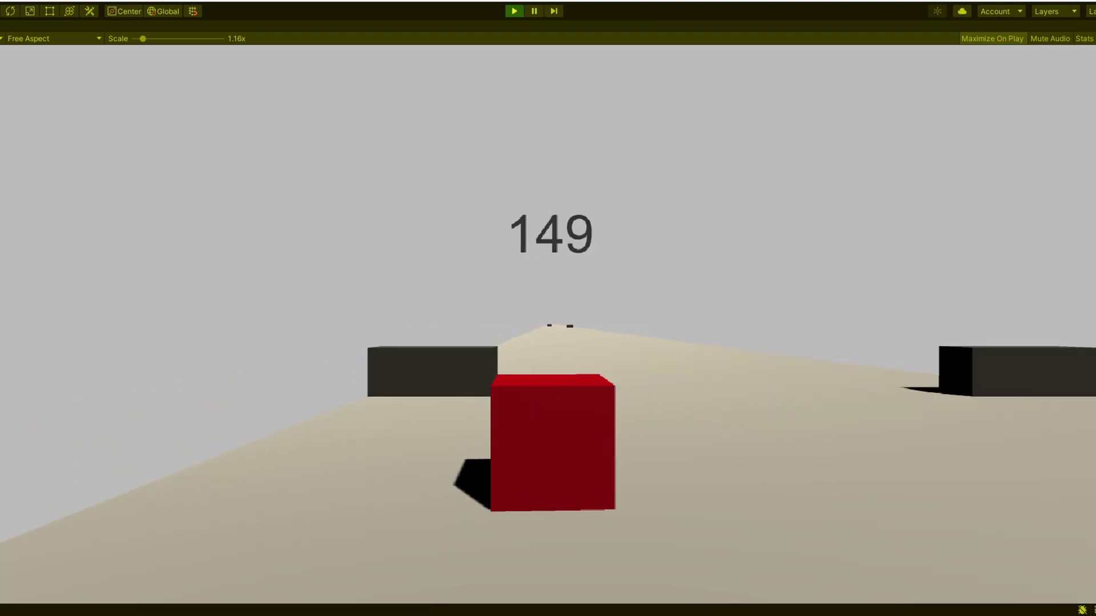
key("d")
- Keep swerving the cube between road edges with A/D until the run reaches Level Complete
key("a")
key("d")
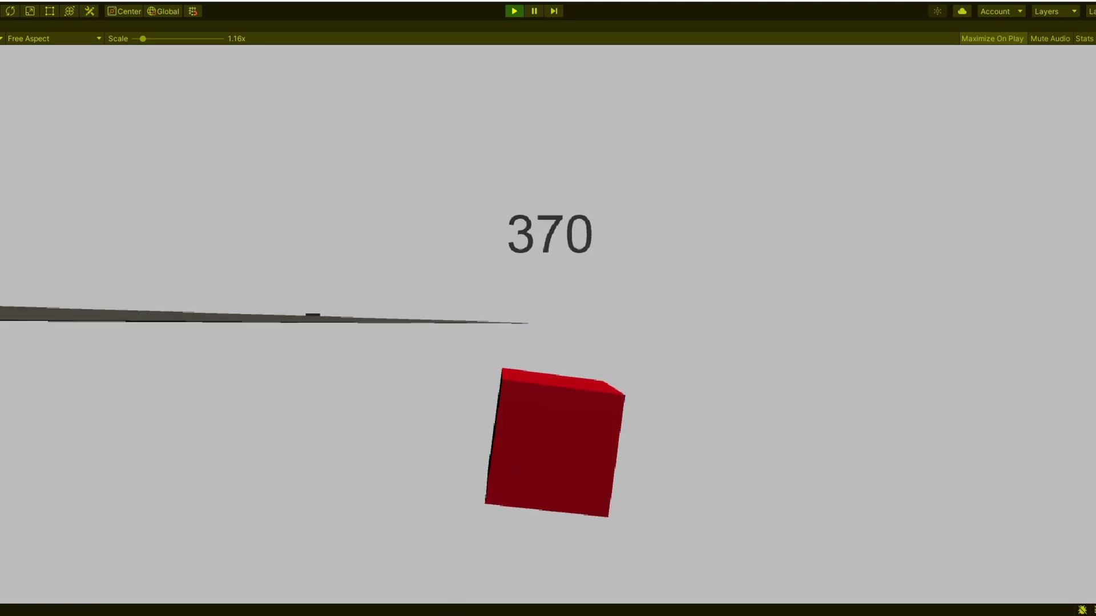
key("d")
key("a")
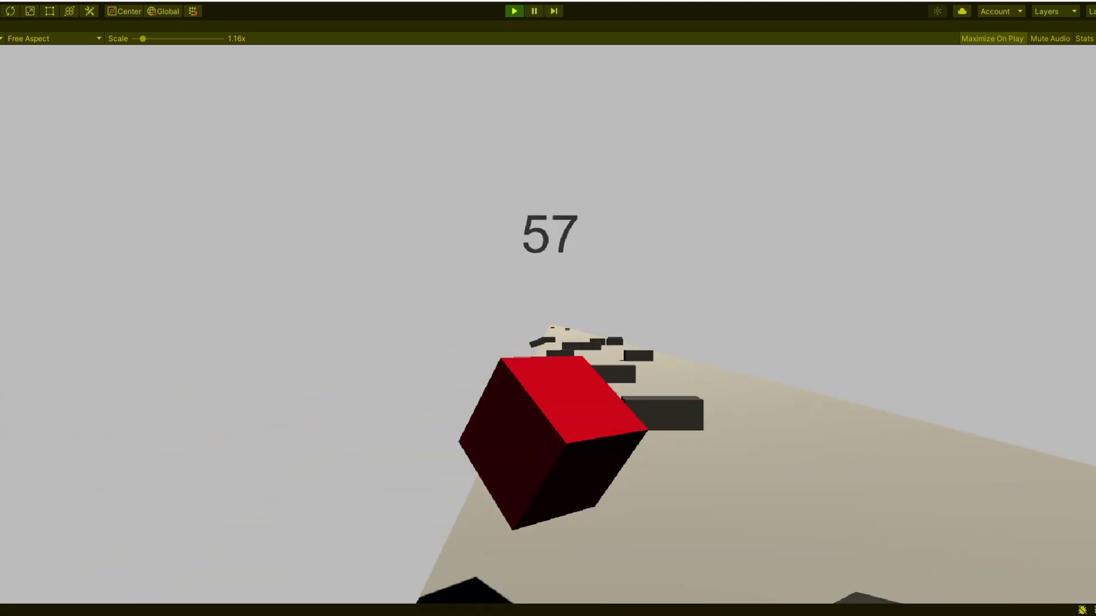
key("a")
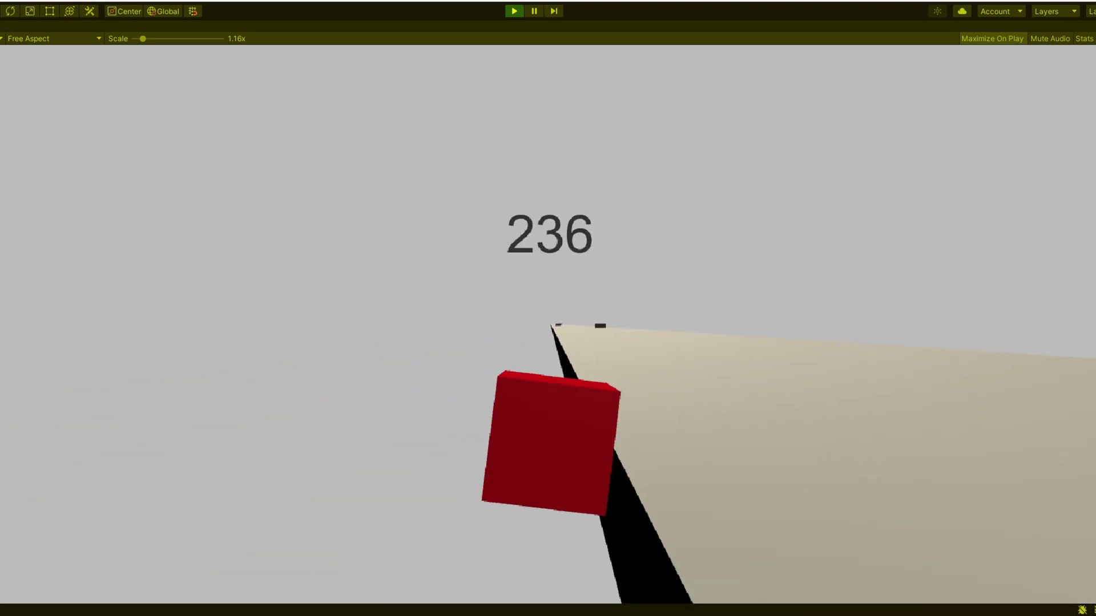
key("d")
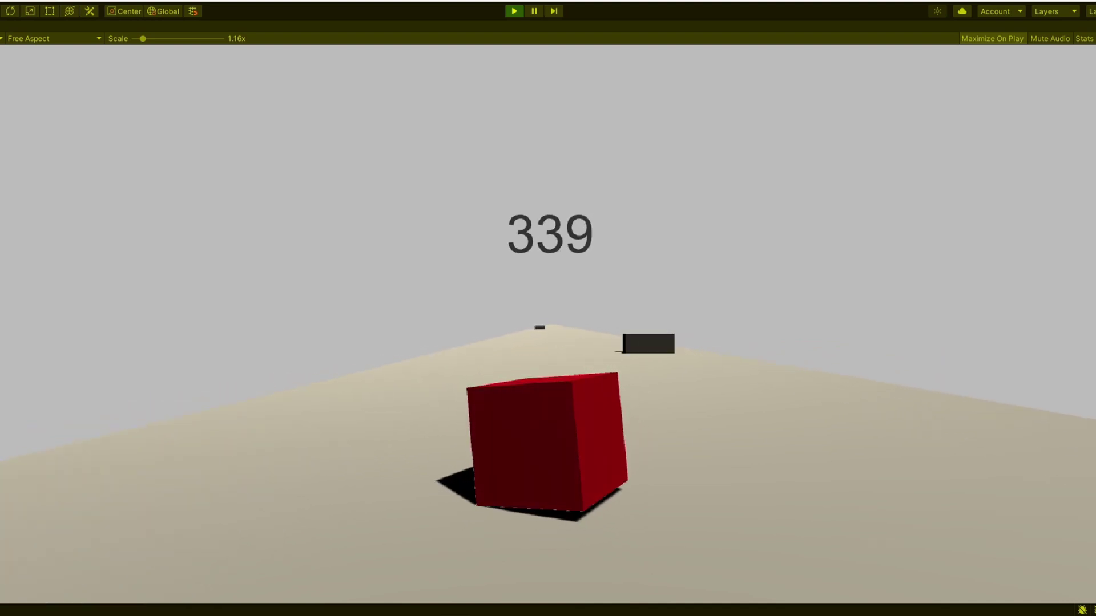
key("a")
key("d")
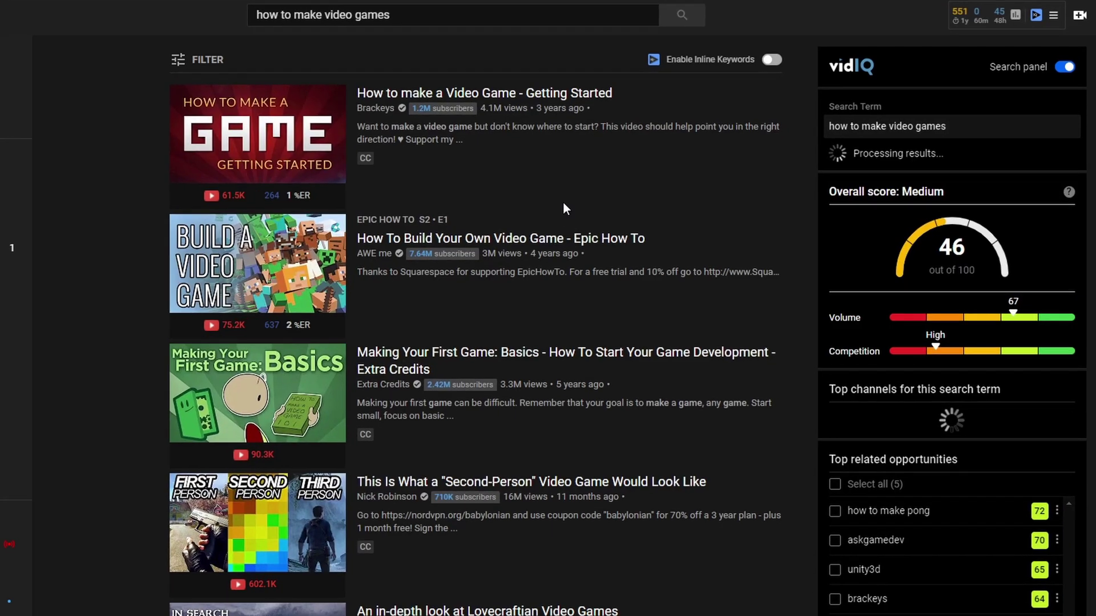
- Scroll the results down to Brackeys' 'FINISHING UP - How to make a Video Game in Unity (E10)'
scroll(564, 205, "down", 4)
scroll(565, 207, "down", 10)
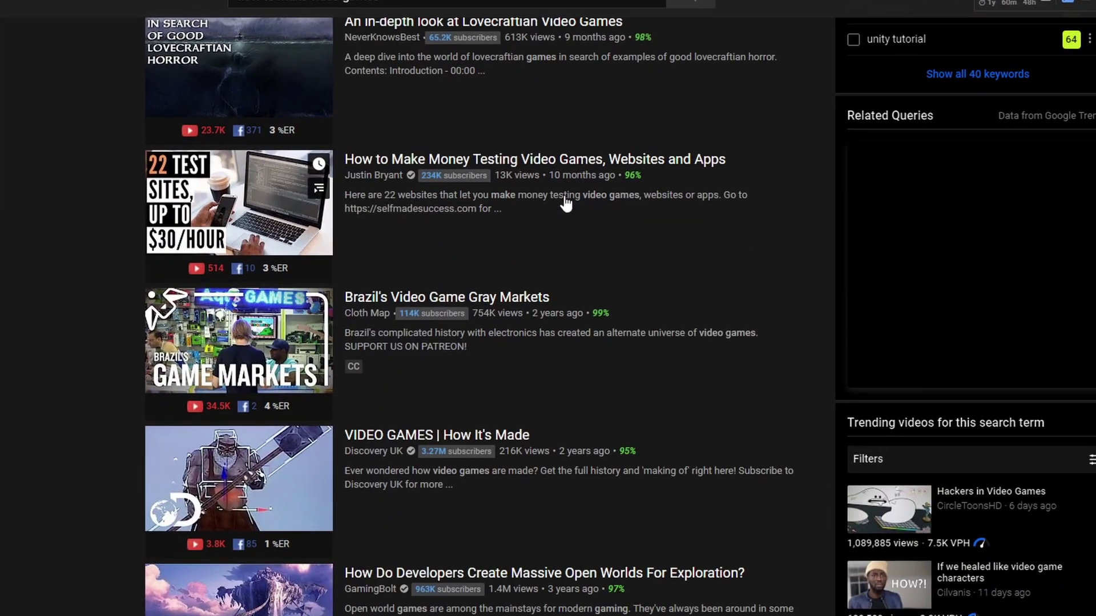
scroll(566, 200, "down", 10)
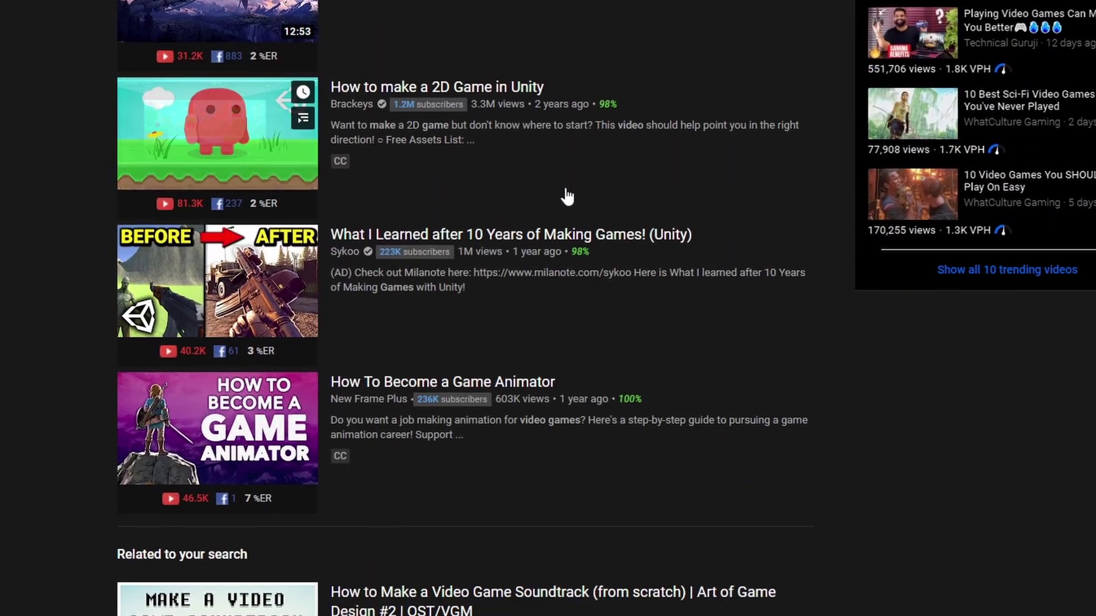
scroll(567, 191, "down", 4)
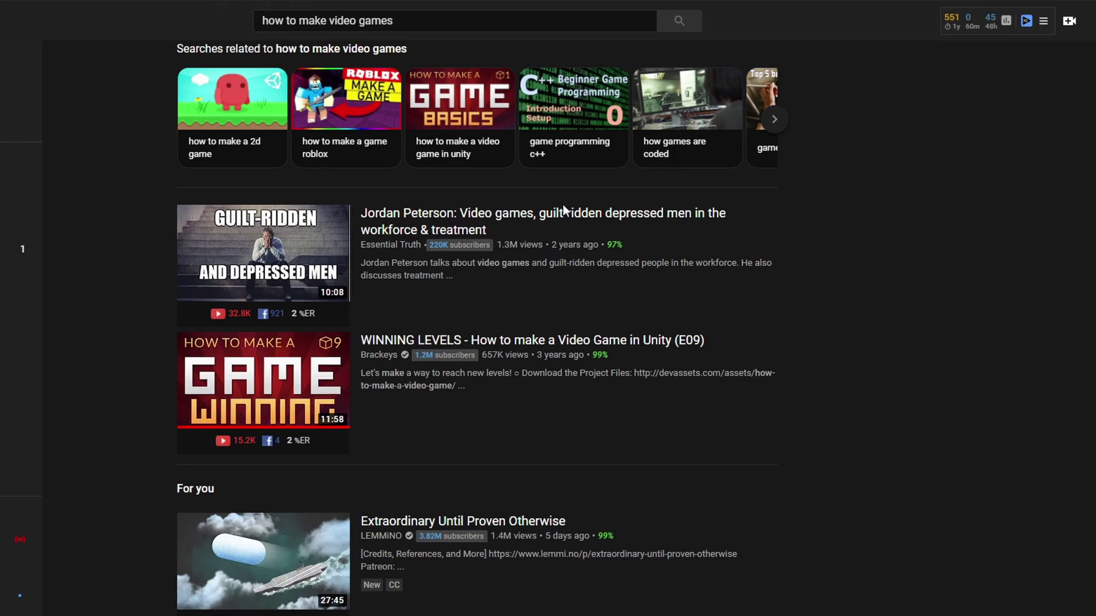
scroll(562, 205, "down", 6)
scroll(564, 208, "down", 4)
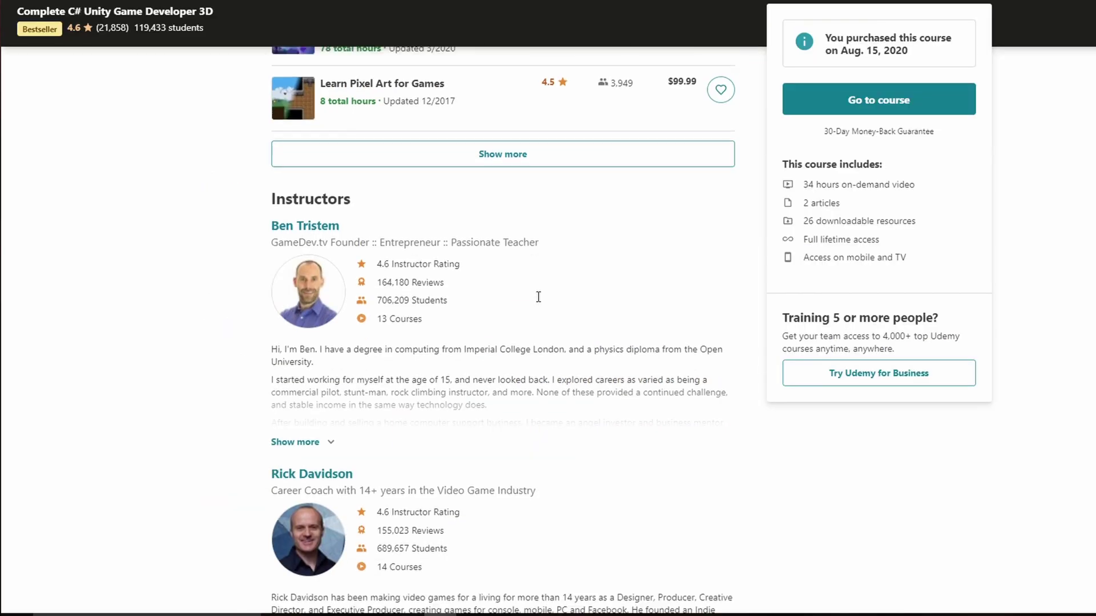
- Scroll the Complete C# Unity Game Developer 3D page to its Instructors section
scroll(502, 308, "down", 2)
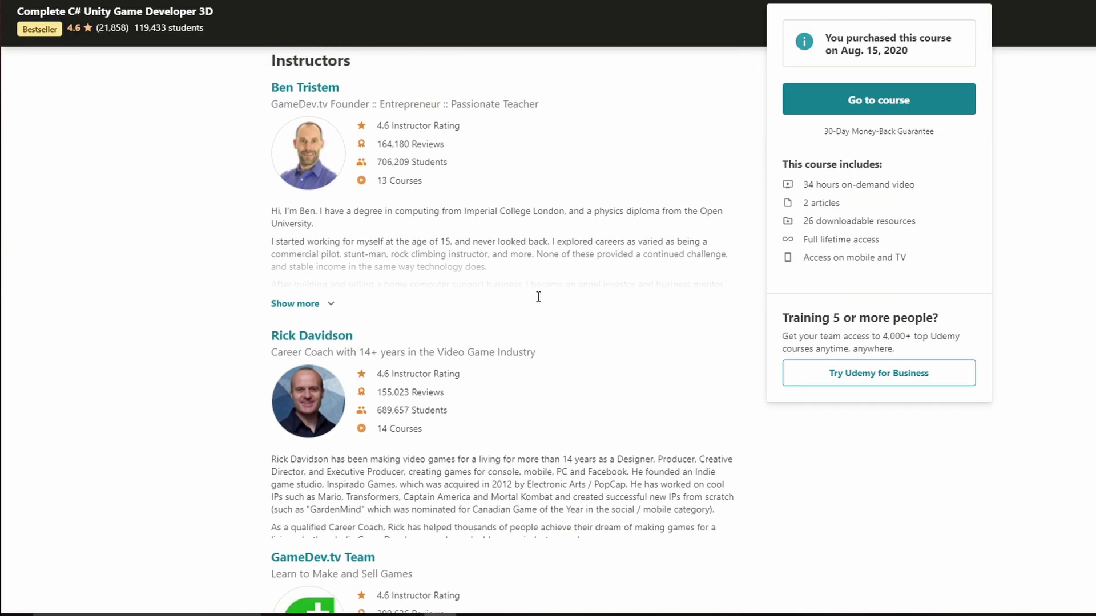
scroll(502, 308, "up", 1)
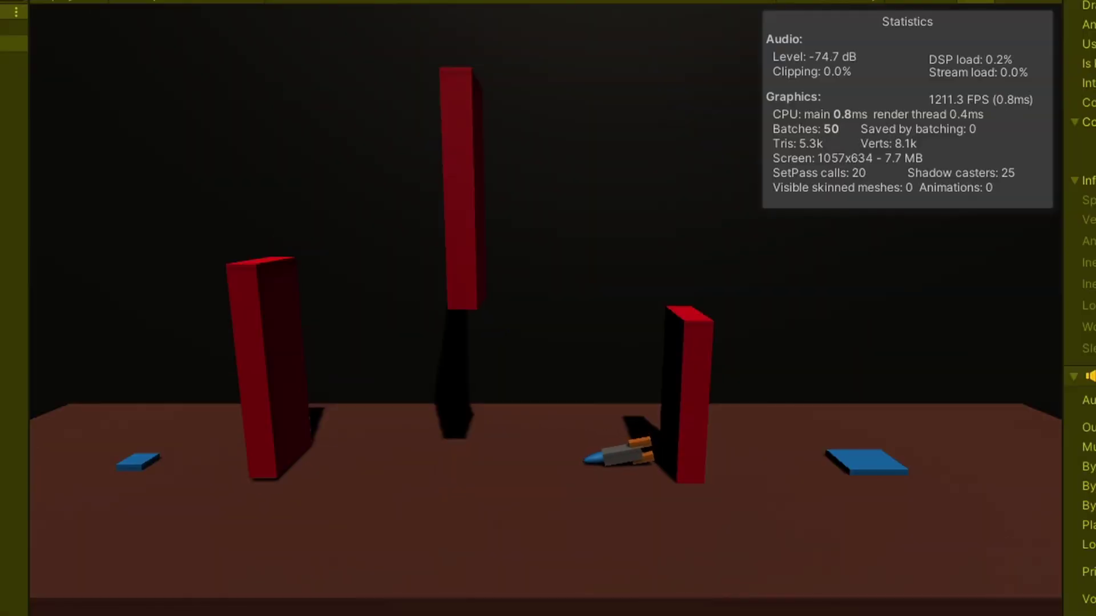
- Exit Play mode with Ctrl+P and replay the rocket level
key("ctrl+p")
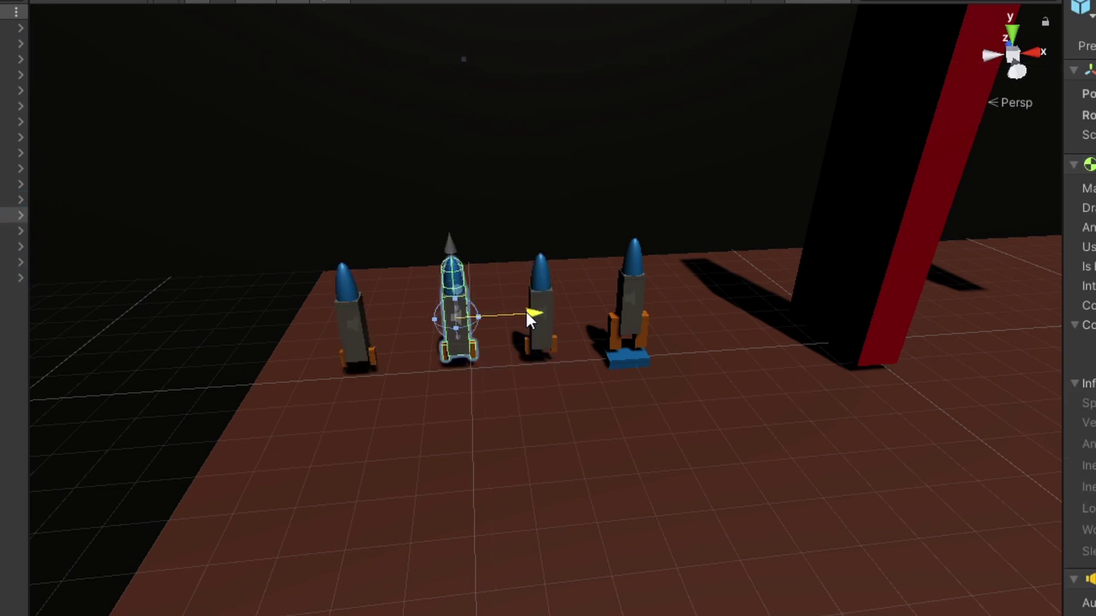
key("ctrl+p")
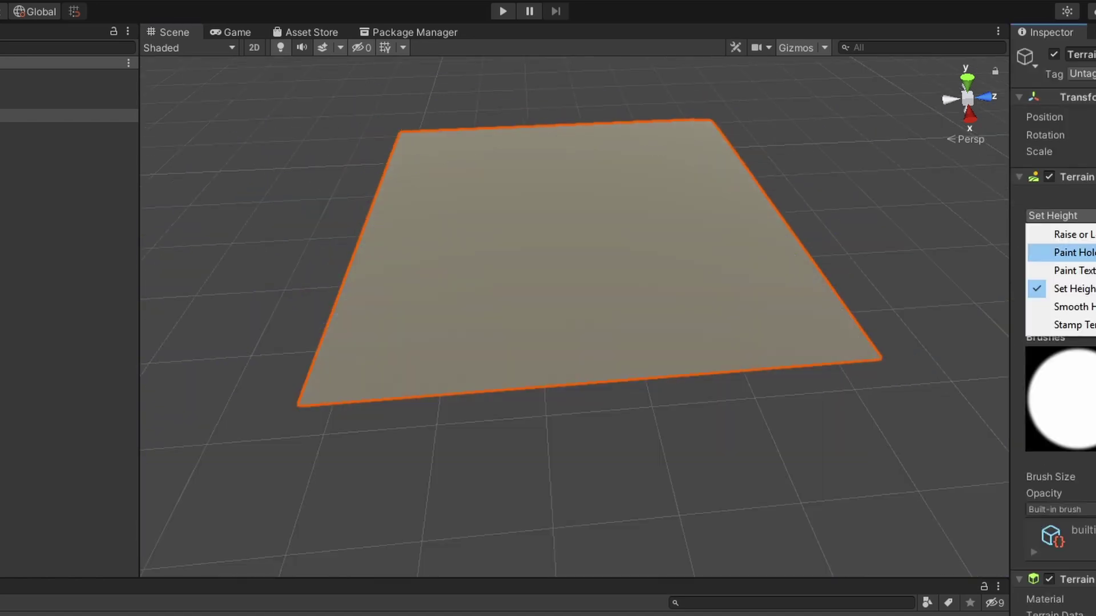
- With Raise or Lower Terrain, raise a tall mound on the right edge and a central spike
left_click(1073, 234)
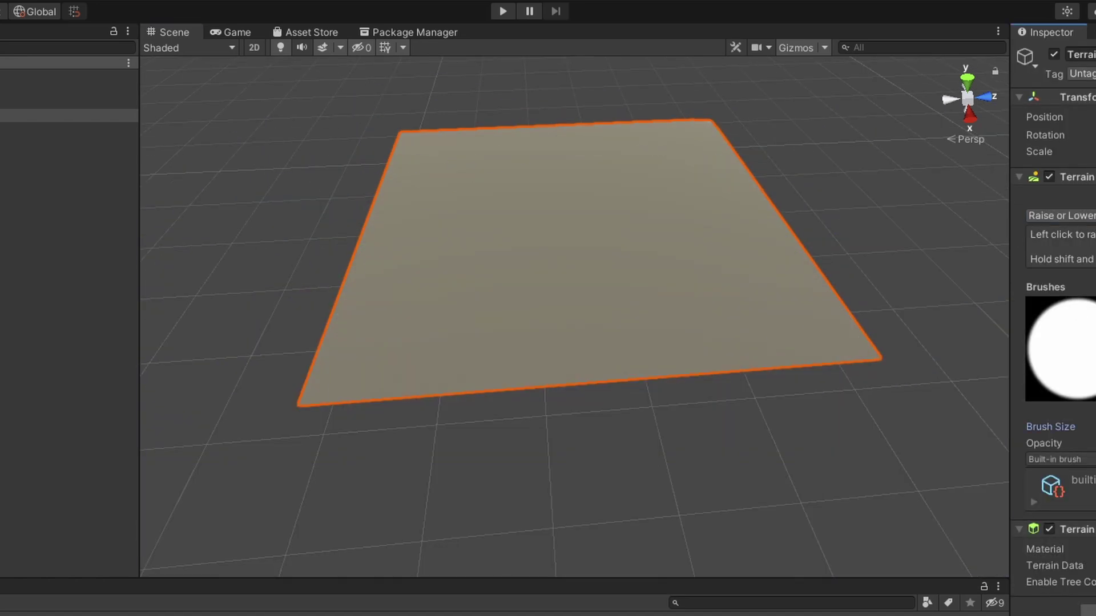
left_click_drag(810, 319, 763, 201)
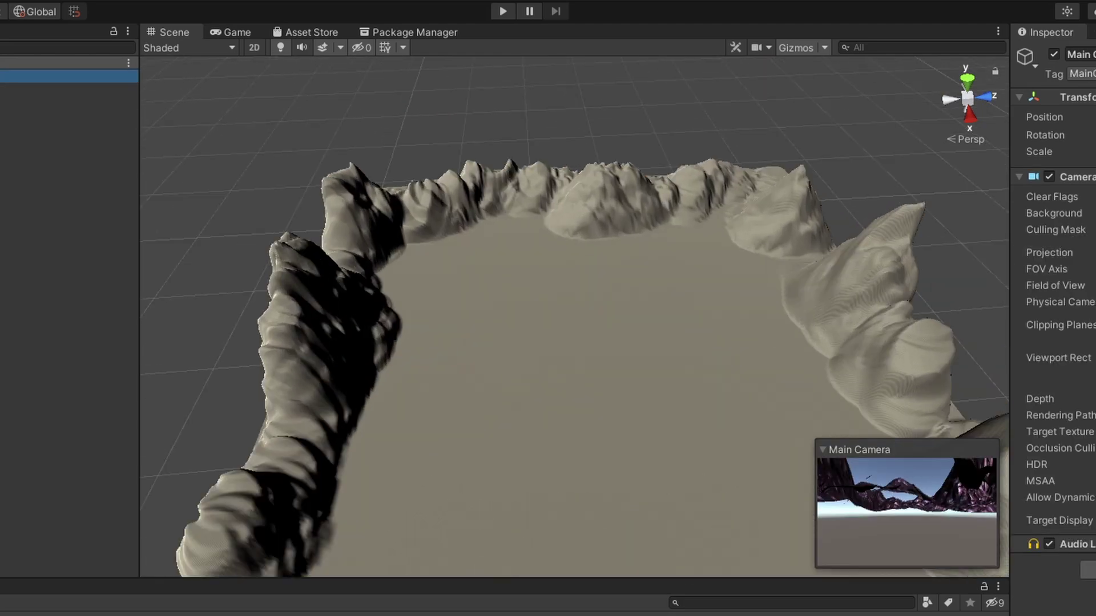
left_click(816, 316)
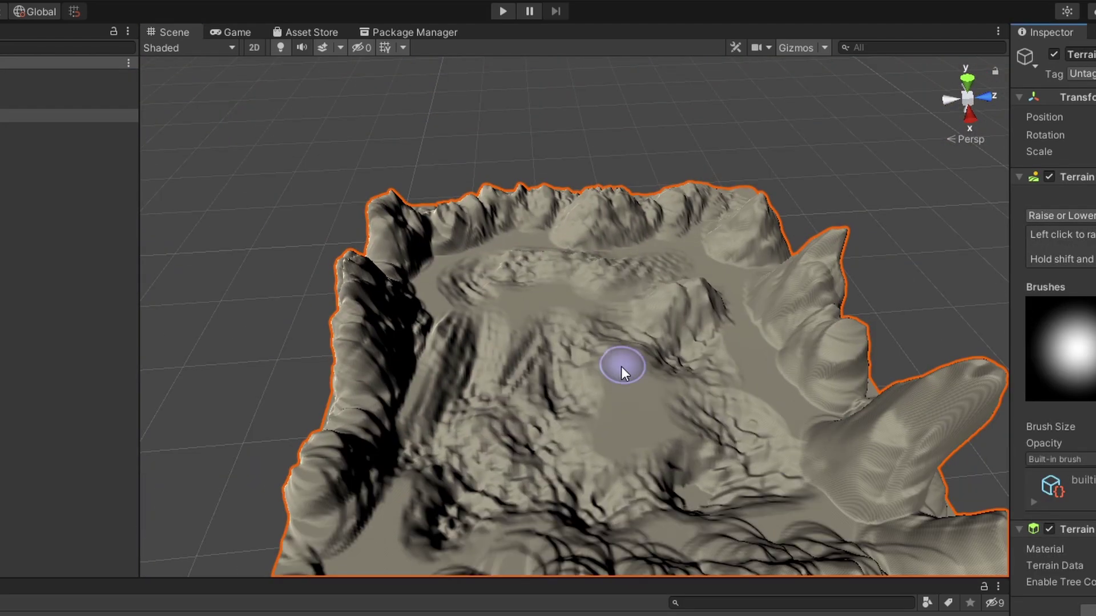
mouse_move(620, 367)
left_mouse_down()
mouse_move(644, 389)
mouse_move(641, 357)
left_mouse_up()
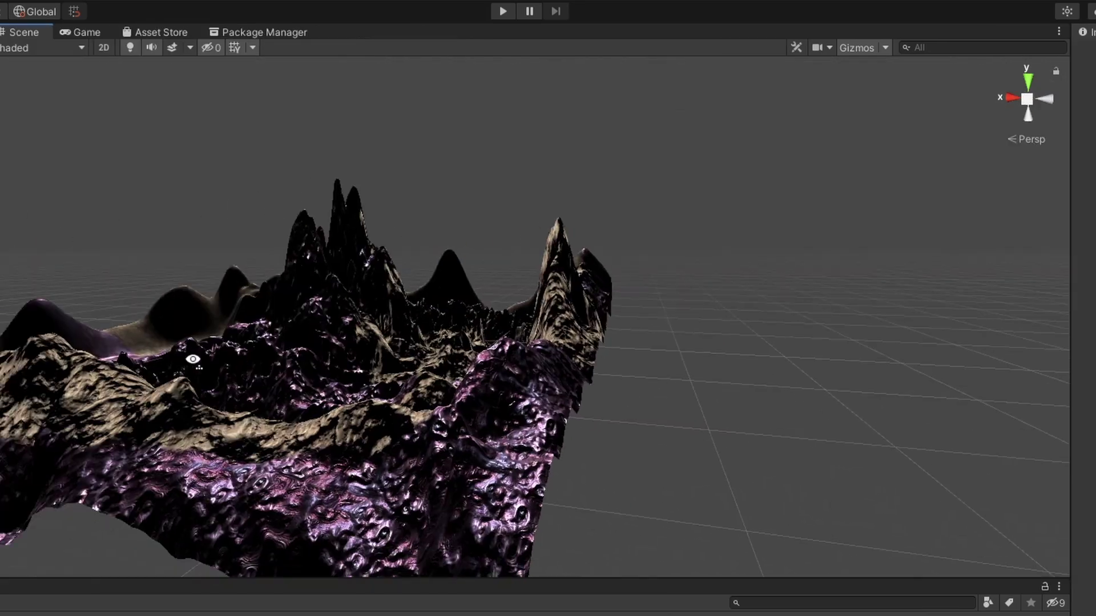
- Turn on scene effects to reveal the skybox, planet and asteroids, then orbit toward the planet
middle_click_drag(190, 362, 167, 210)
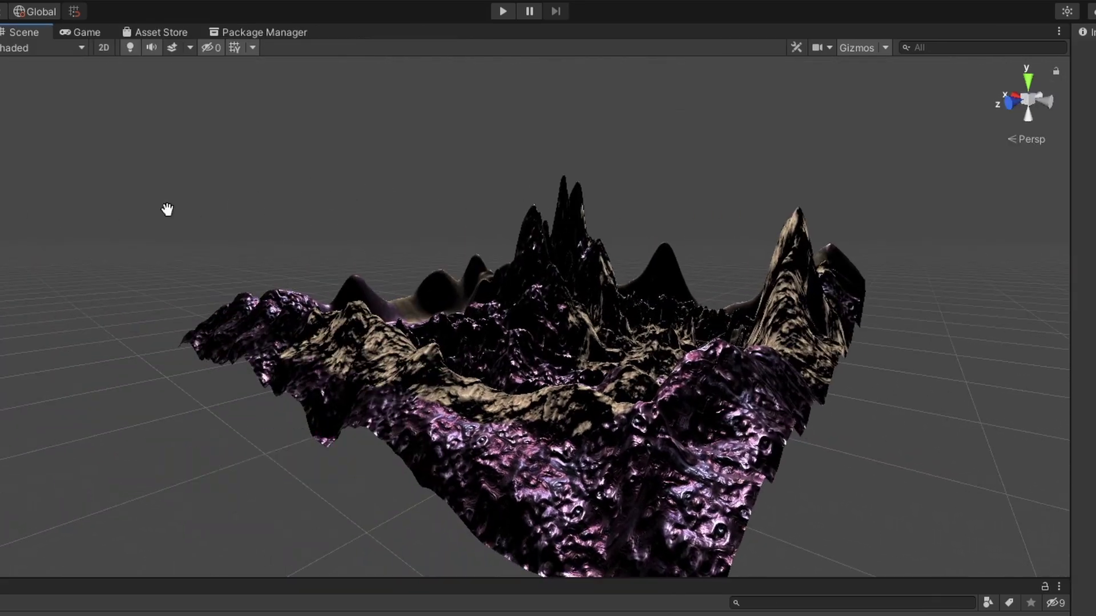
left_click(172, 47)
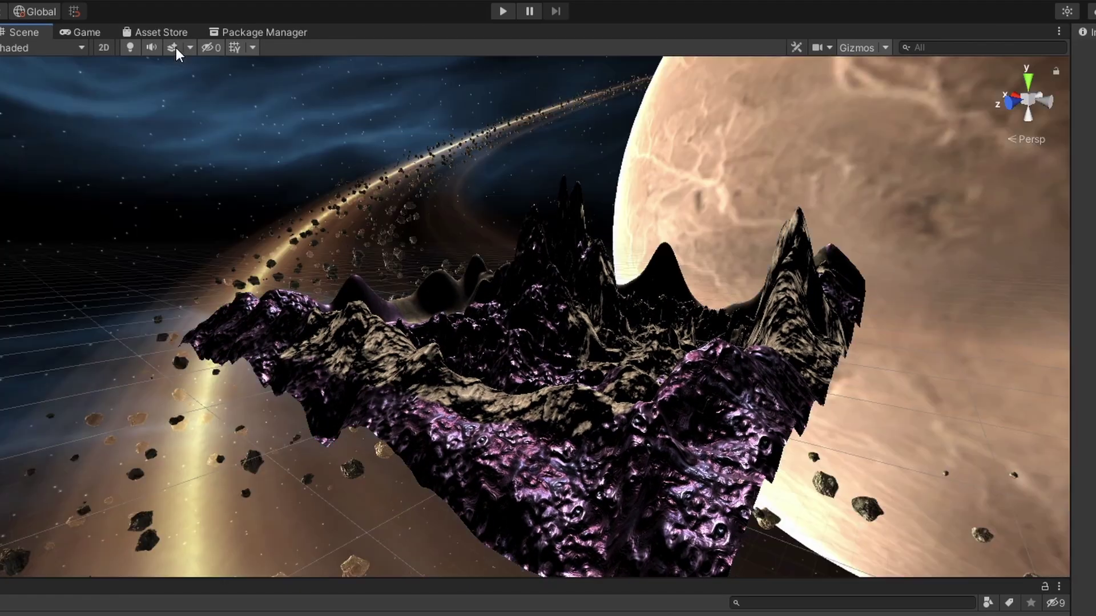
right_click_drag(478, 278, 514, 257)
left_click_drag(385, 269, 530, 409, "alt")
scroll(532, 342, "up", 5)
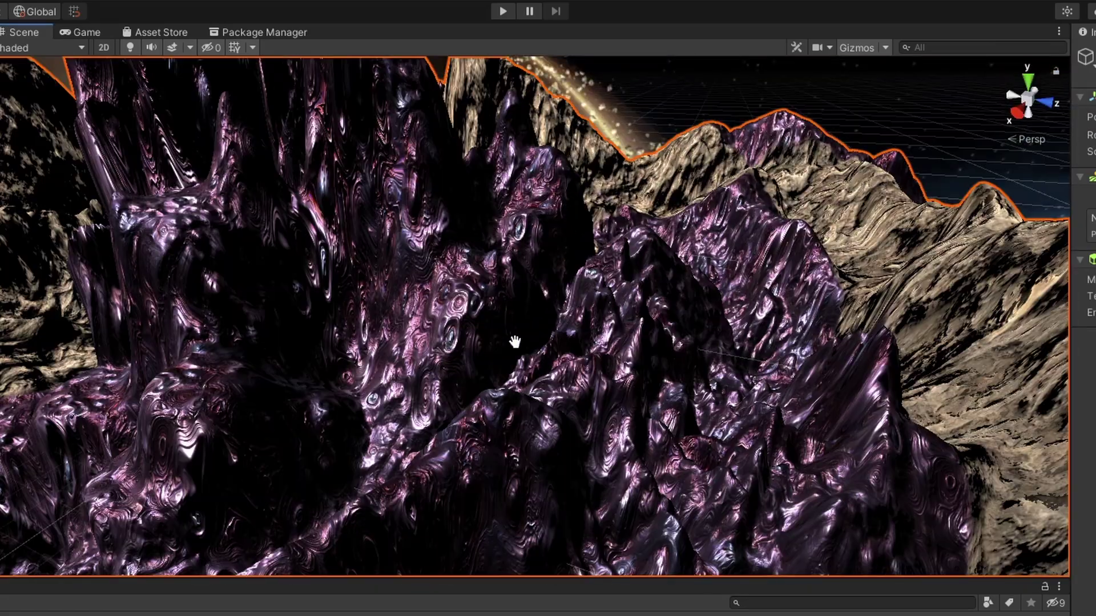